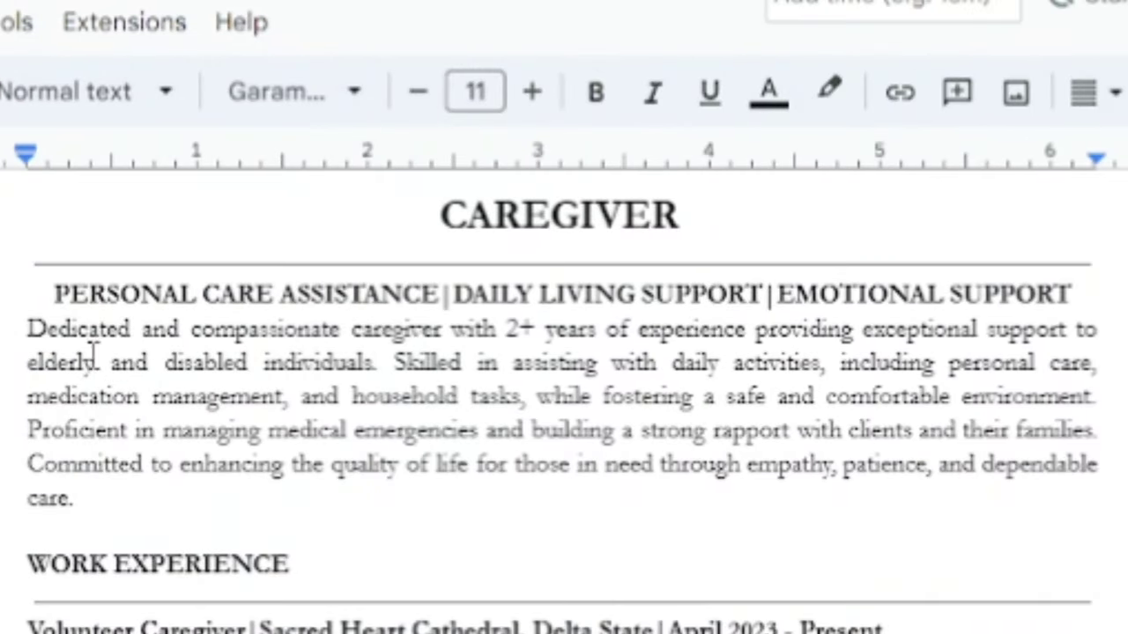
Bring up the caregiver résumé and scroll down to its six-course Certifications list
click(231, 397)
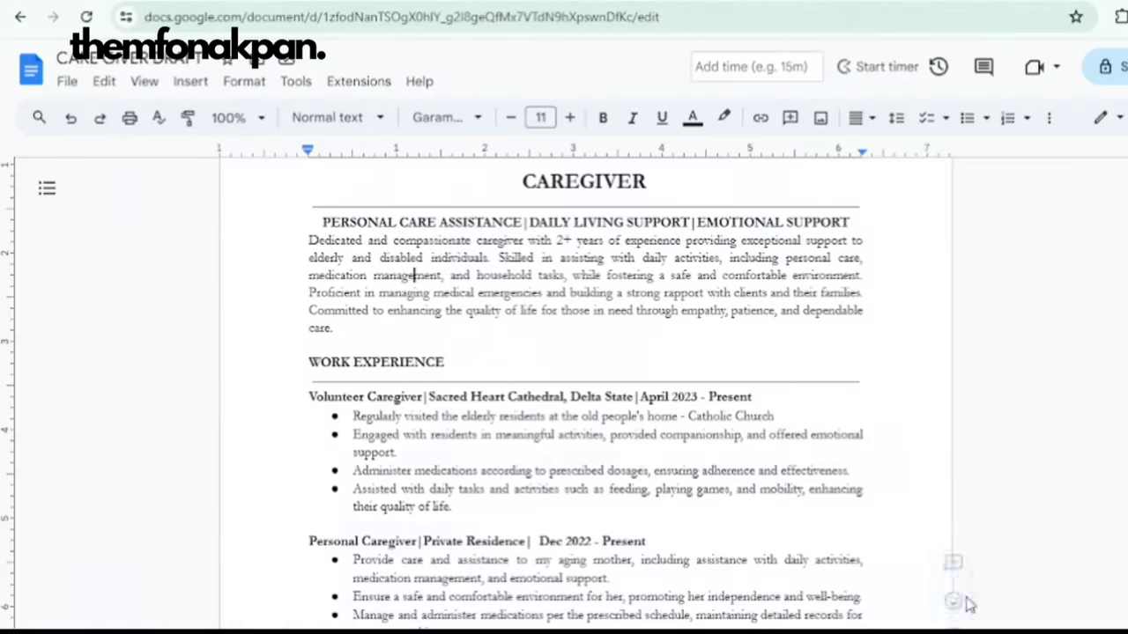
scroll(649, 473, down, 9)
Cut the Certifications section and paste it under the summary, above Work Experience
scroll(696, 471, up, 2)
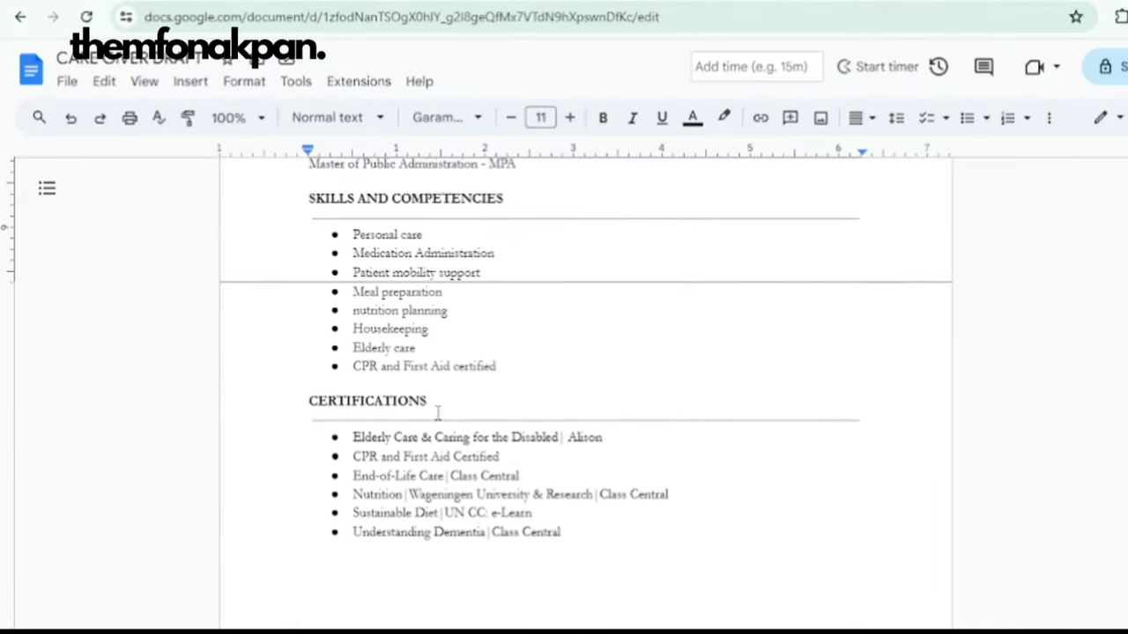
scroll(438, 413, down, 2)
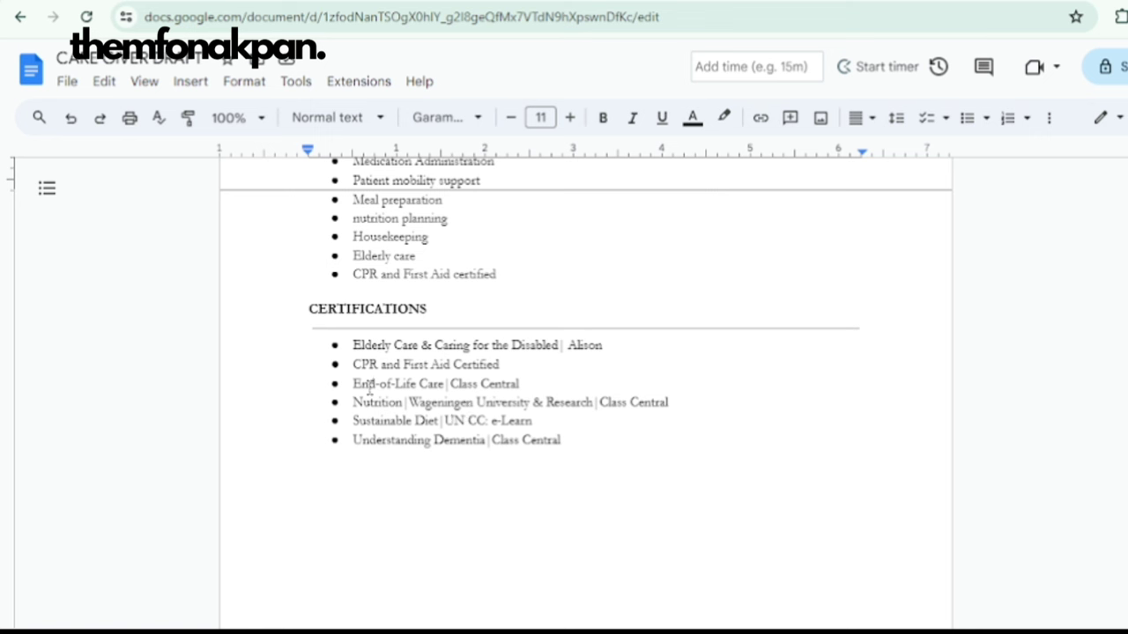
click(396, 431)
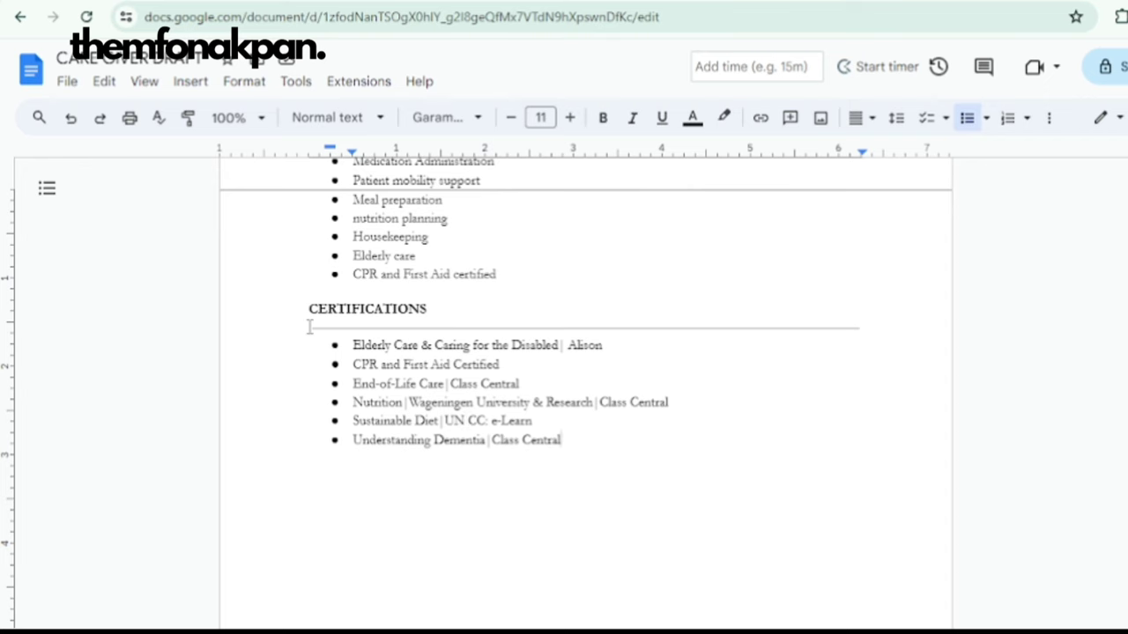
drag(300, 315, 608, 453)
key(ctrl+c)
key(BackSpace)
scroll(597, 441, up, 10)
click(285, 453)
key(Return)
click(324, 443)
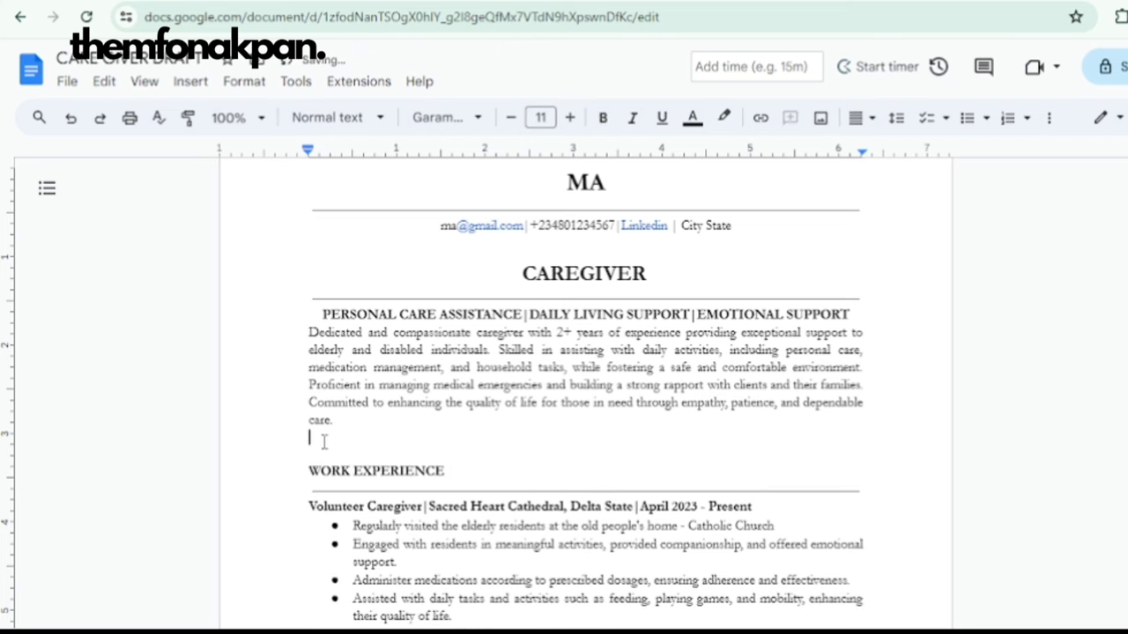
key(ctrl+v)
click(300, 438)
key(Return)
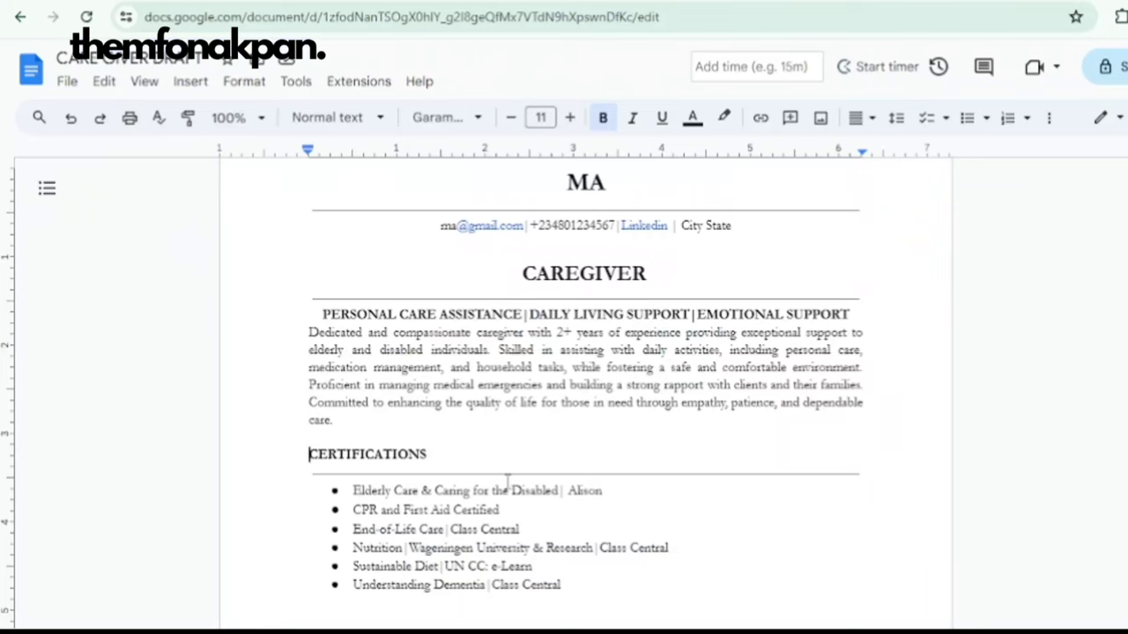
Cut Certifications from under the summary and paste it back below the skills list
scroll(692, 435, down, 3)
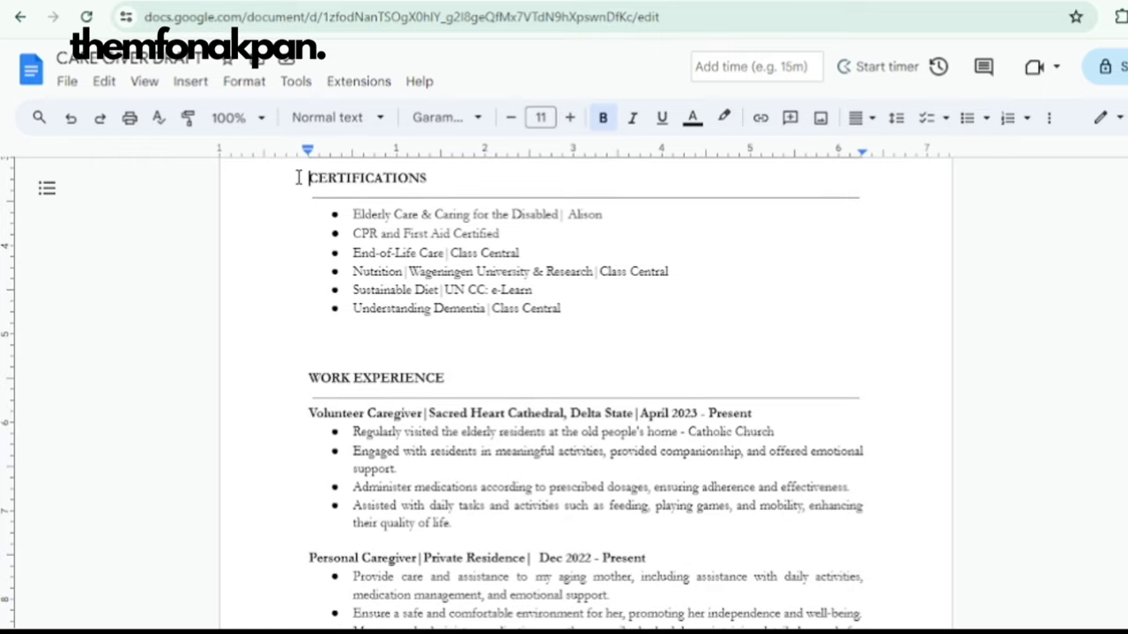
drag(298, 178, 674, 333)
key(BackSpace)
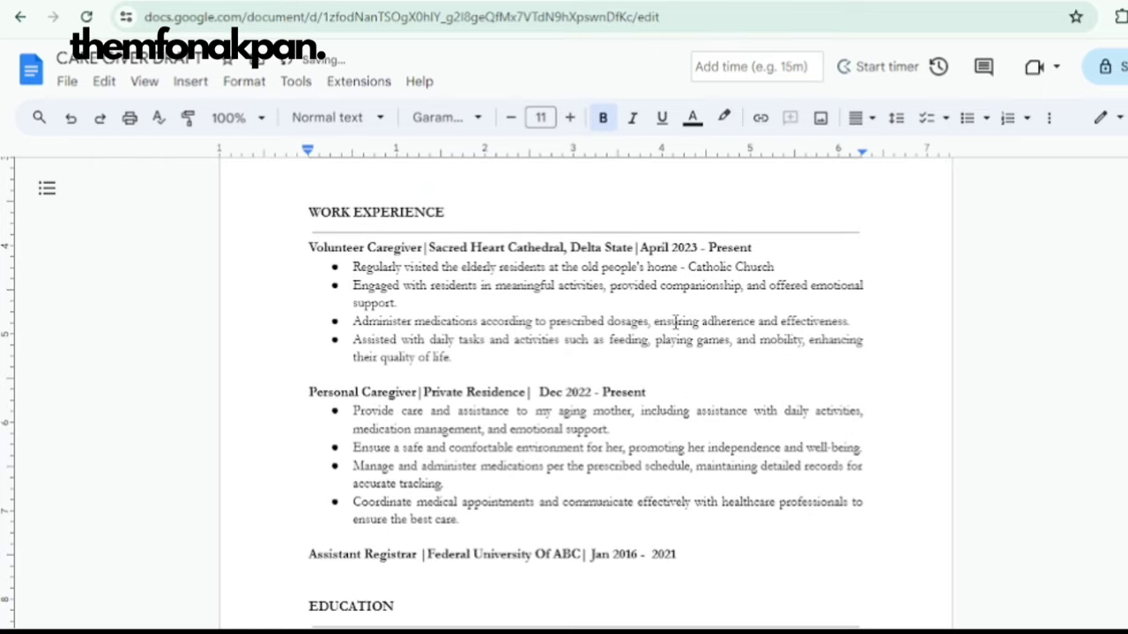
scroll(731, 390, up, 3)
scroll(779, 518, down, 2)
scroll(766, 511, down, 10)
click(335, 432)
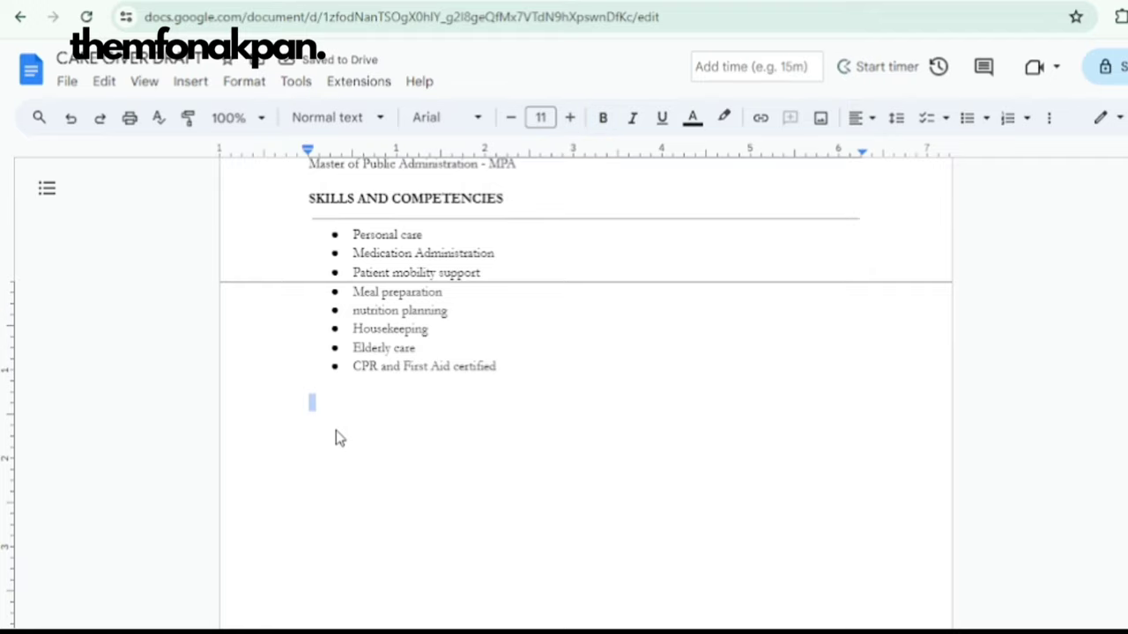
key(ctrl+v)
scroll(672, 408, up, 10)
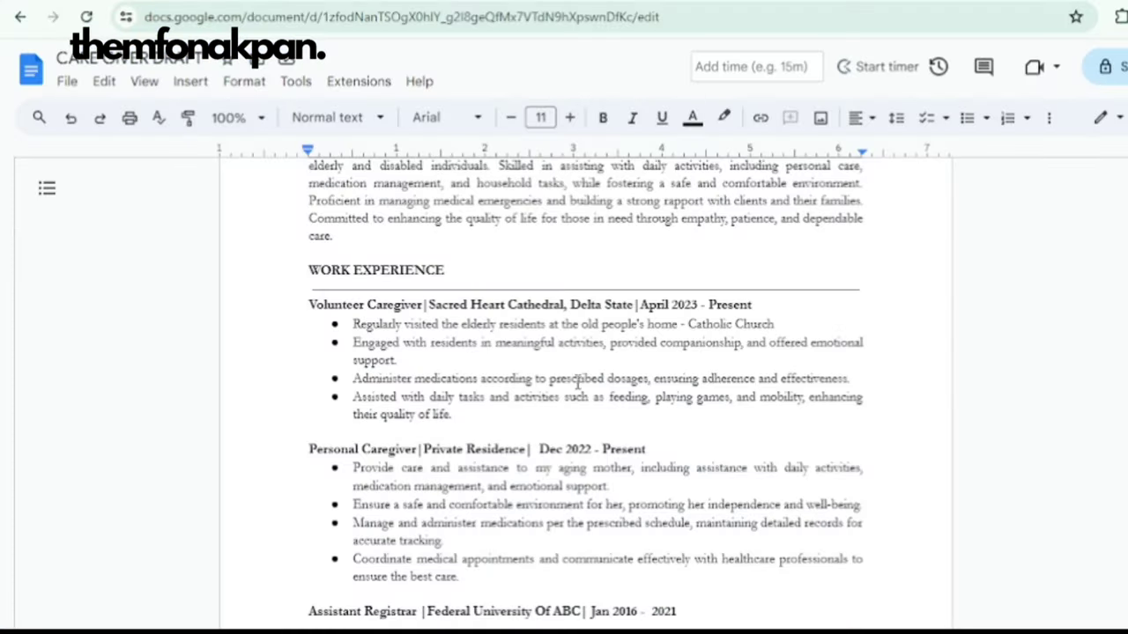
scroll(652, 404, up, 1)
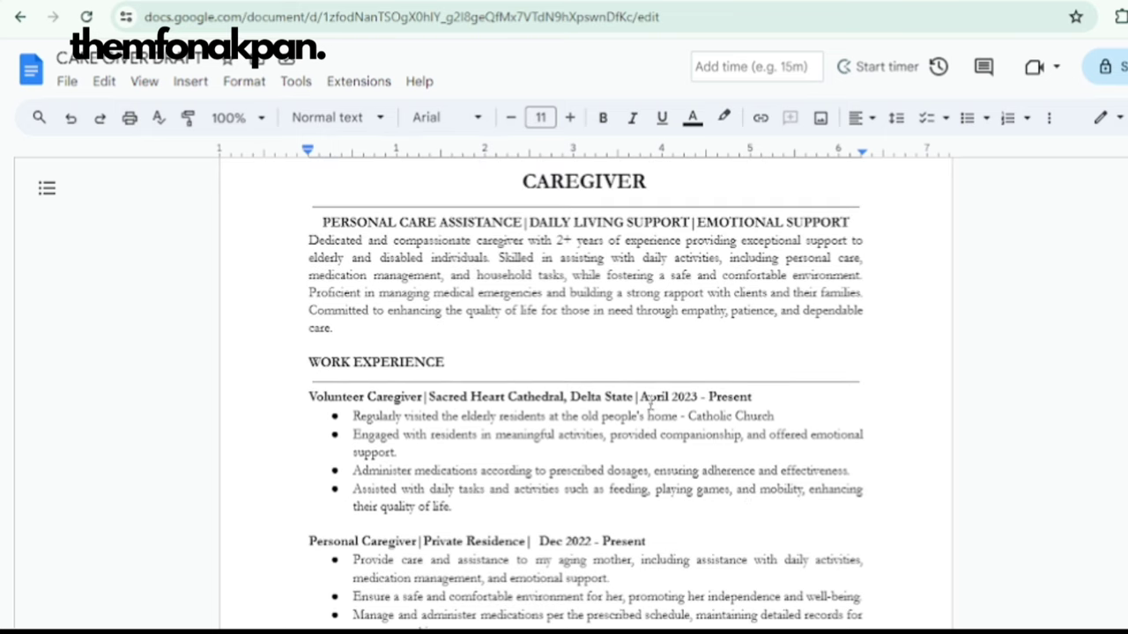
scroll(596, 401, down, 1)
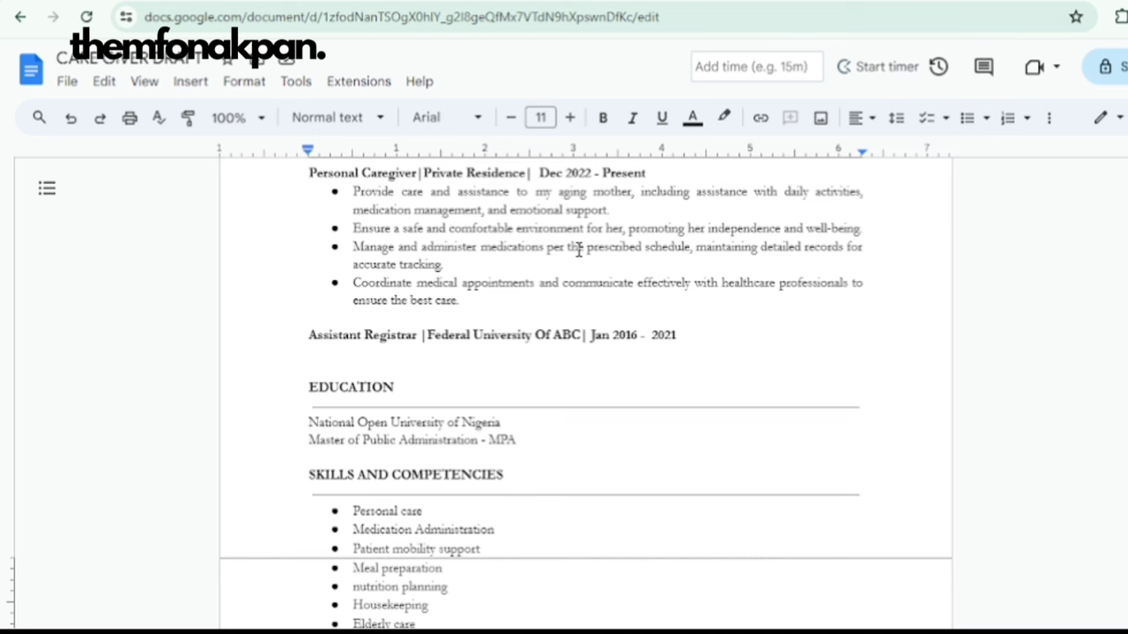
Scroll the résumé down to the Personal Caregiver duties above Assistant Registrar
scroll(577, 250, down, 2)
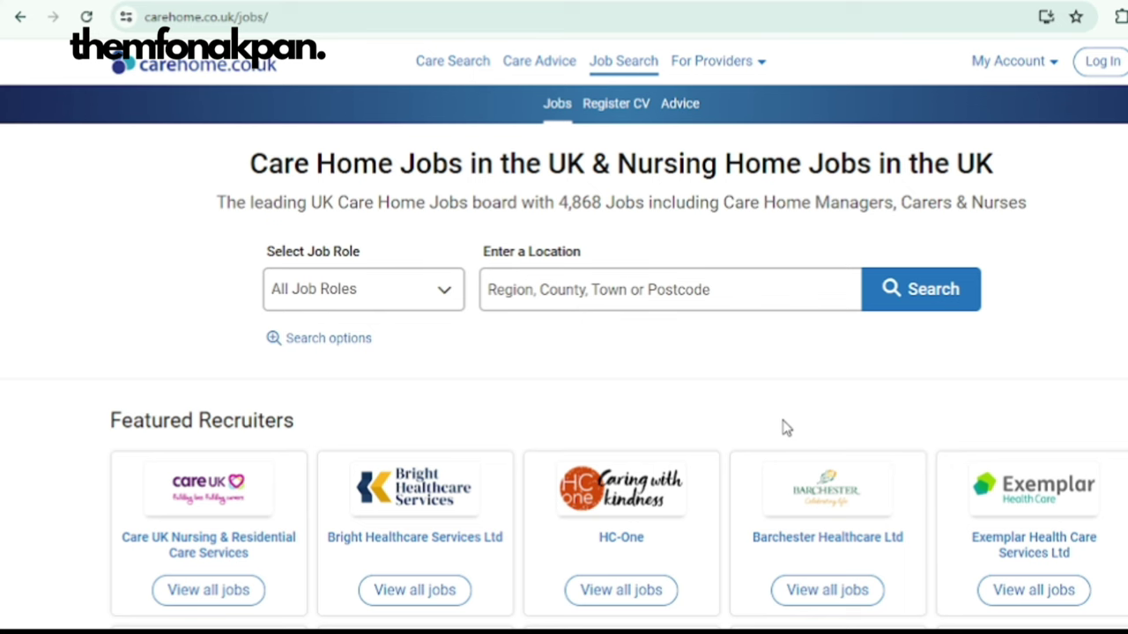
Scroll the MHA Care Assistant posting and highlight the phrase 'highest quality of care'
scroll(789, 403, down, 2)
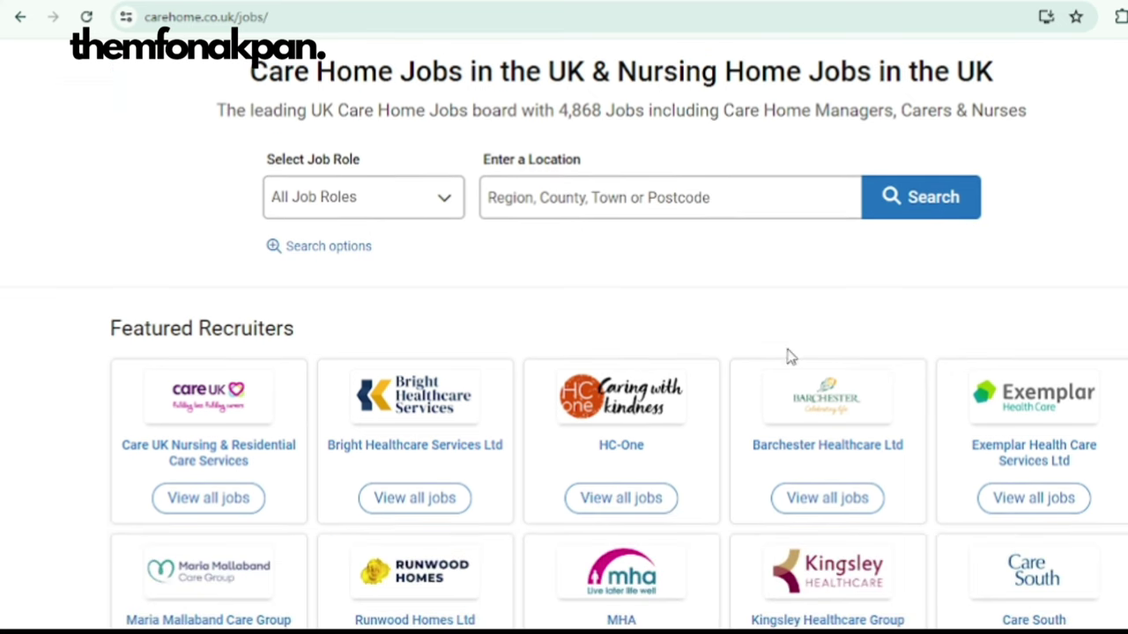
scroll(780, 355, down, 4)
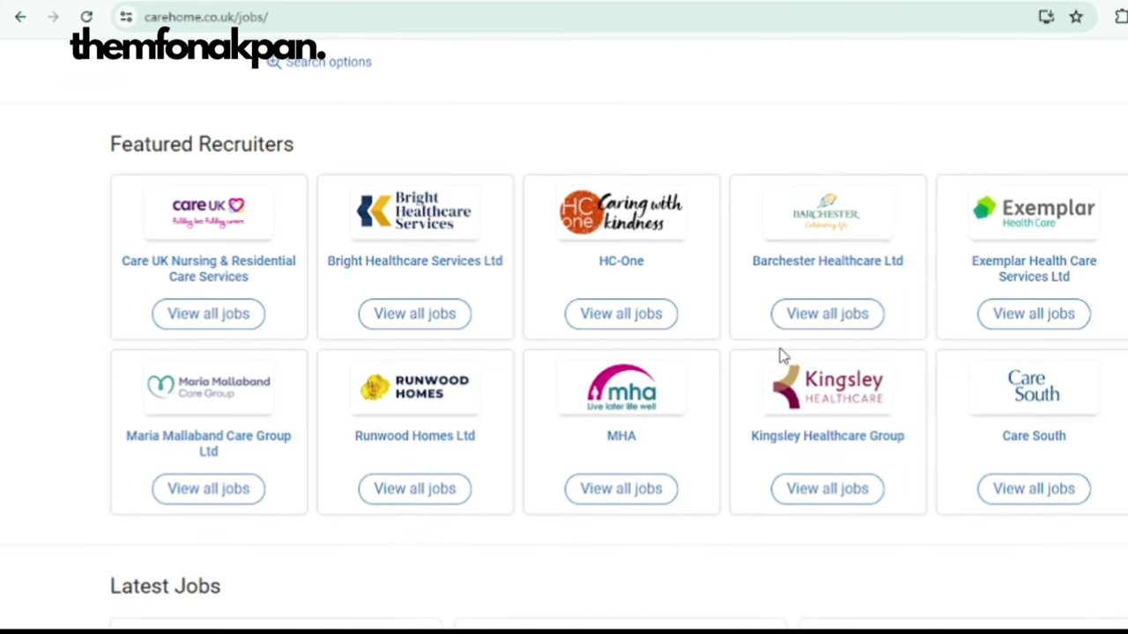
scroll(722, 388, down, 6)
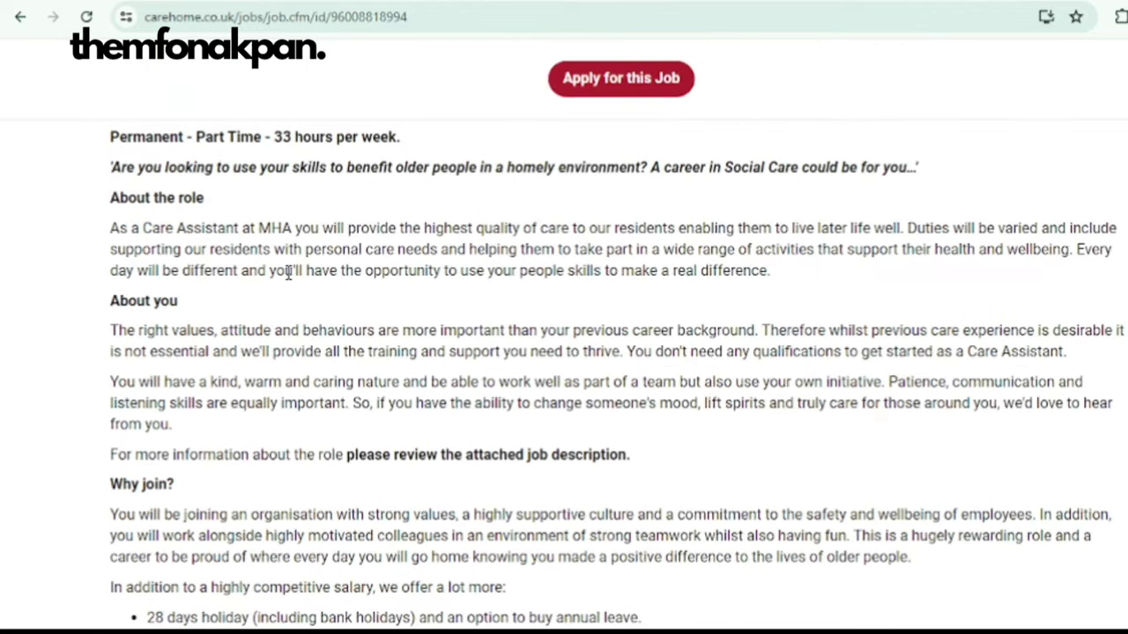
drag(423, 229, 573, 229)
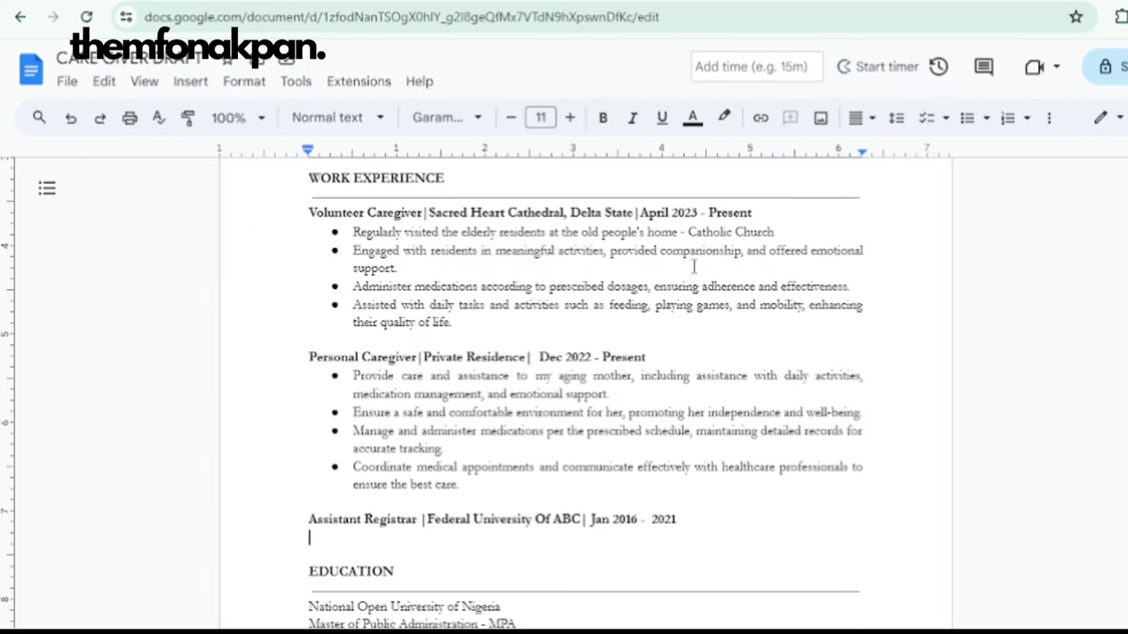
Point out the résumé's matching quality of life and companionship bullets
click(772, 253)
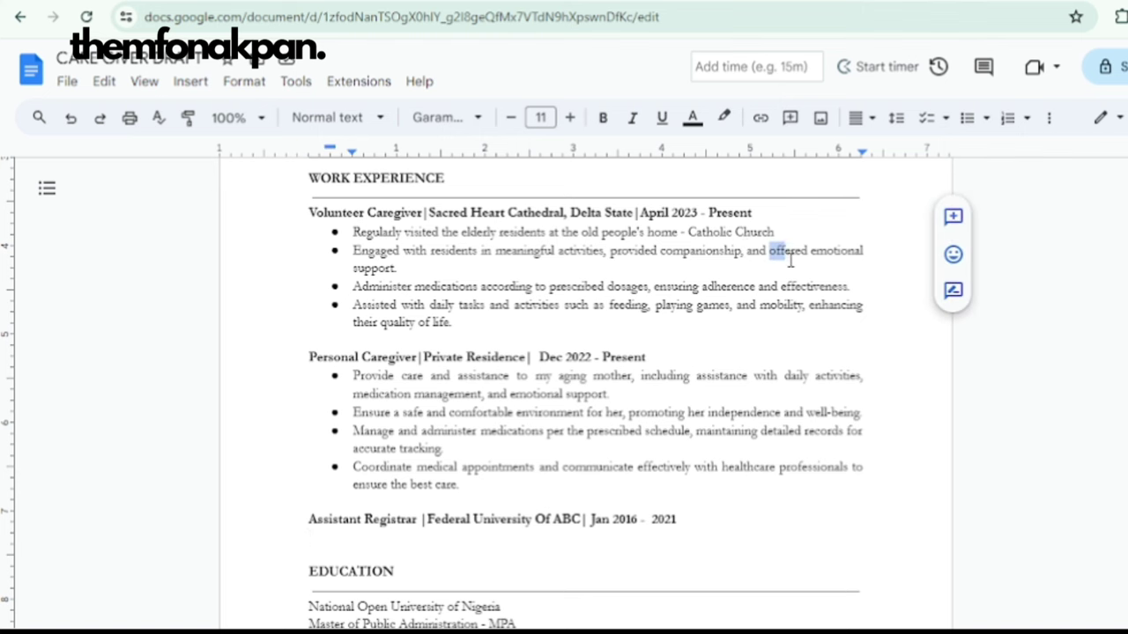
click(722, 332)
scroll(722, 332, up, 3)
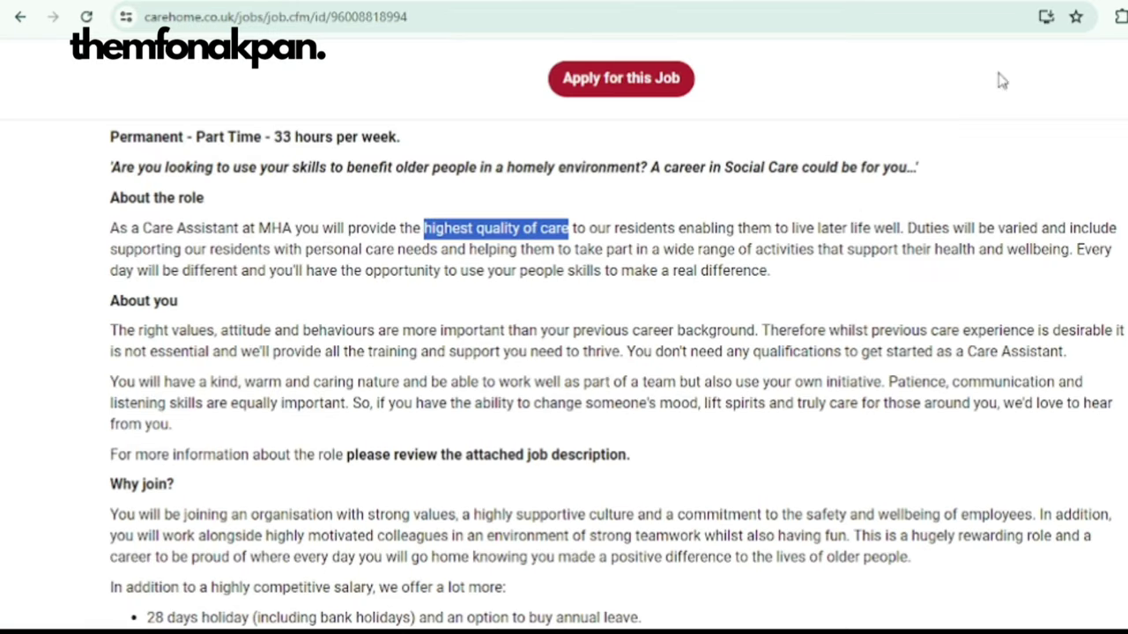
click(153, 266)
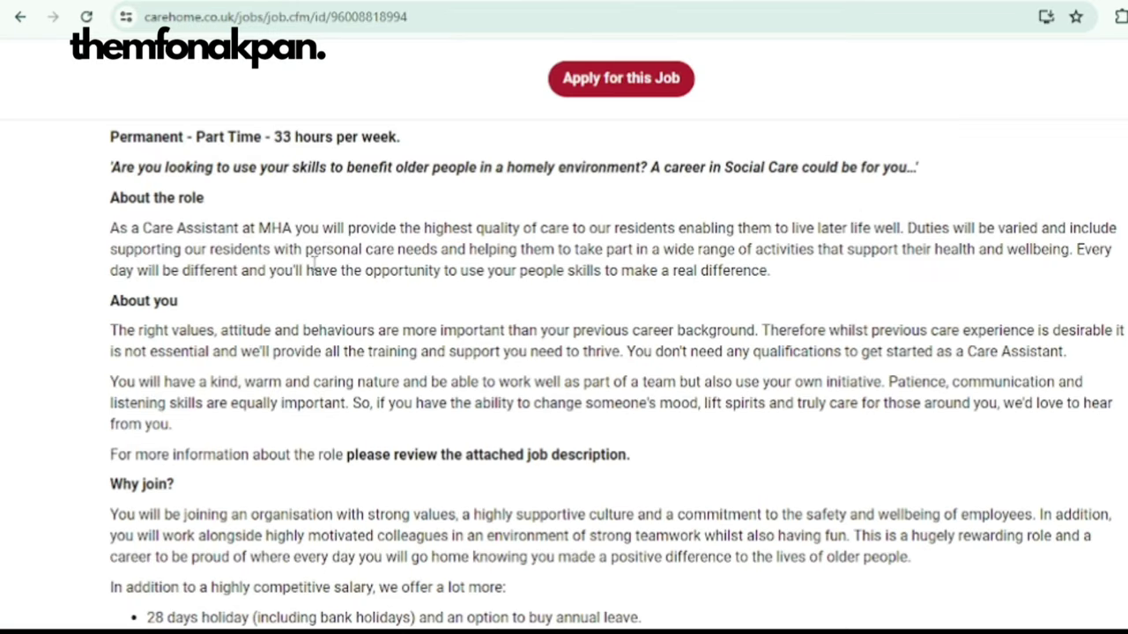
drag(305, 249, 396, 249)
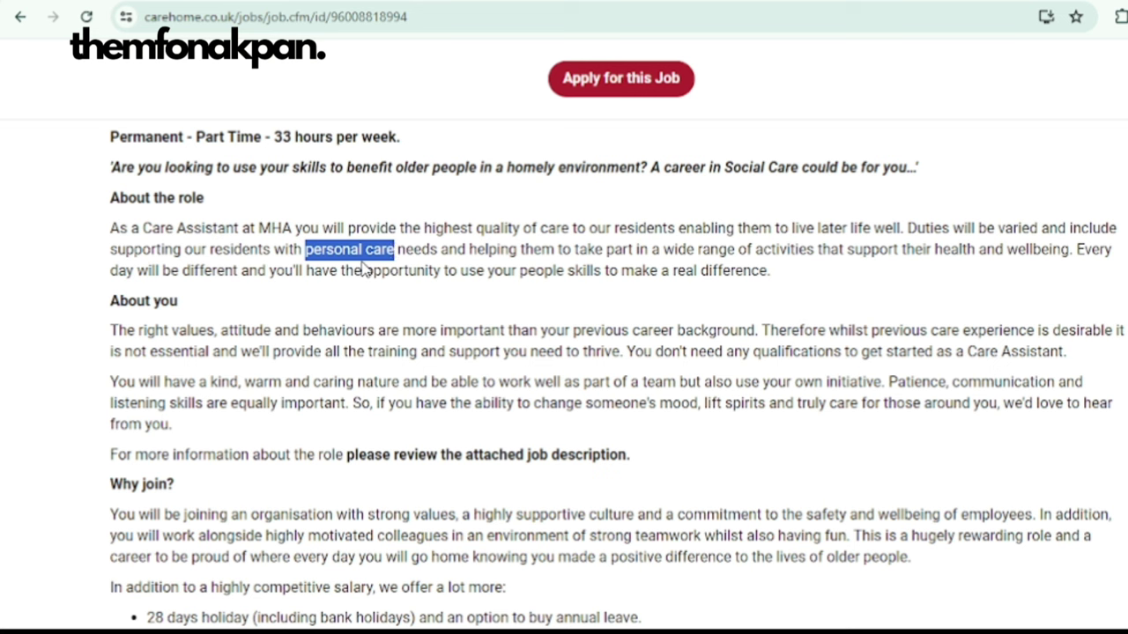
click(392, 265)
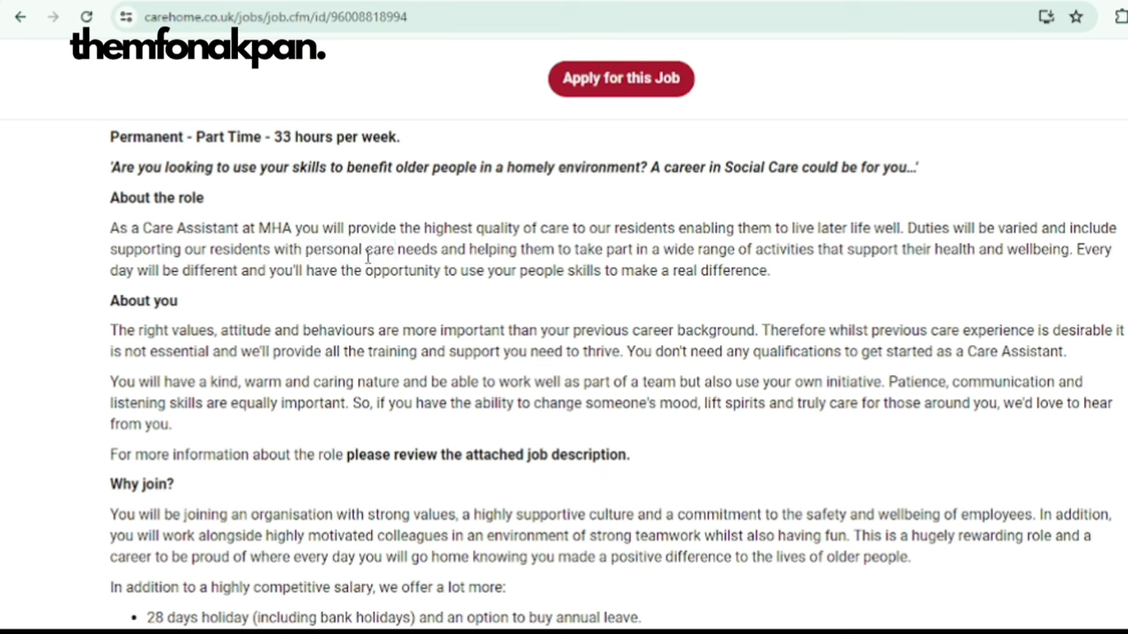
drag(888, 381, 922, 381)
click(974, 377)
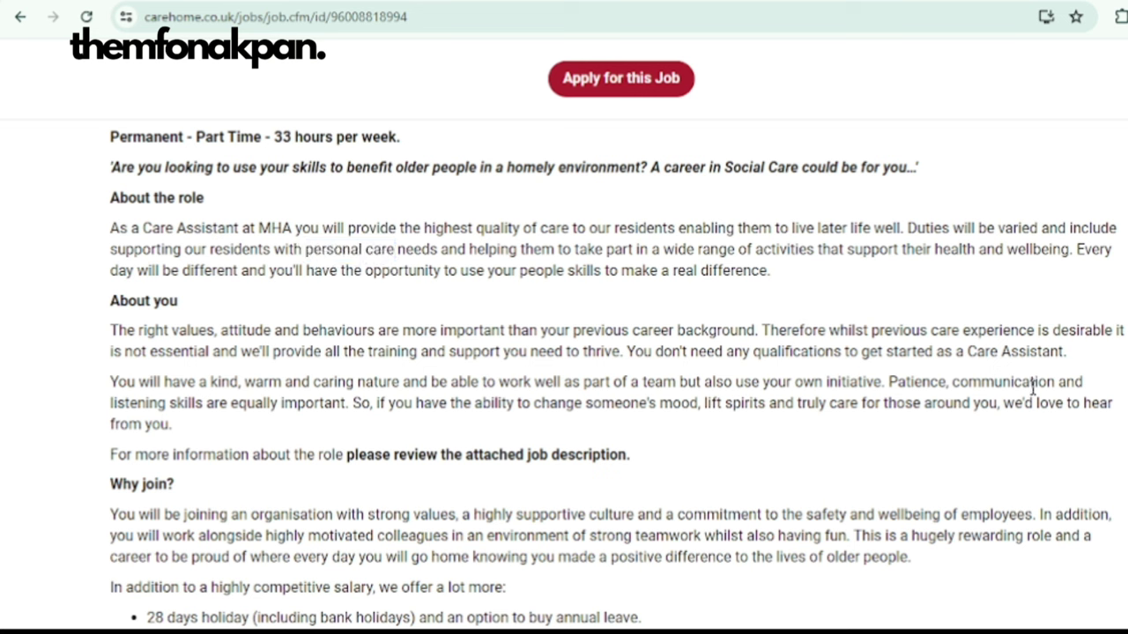